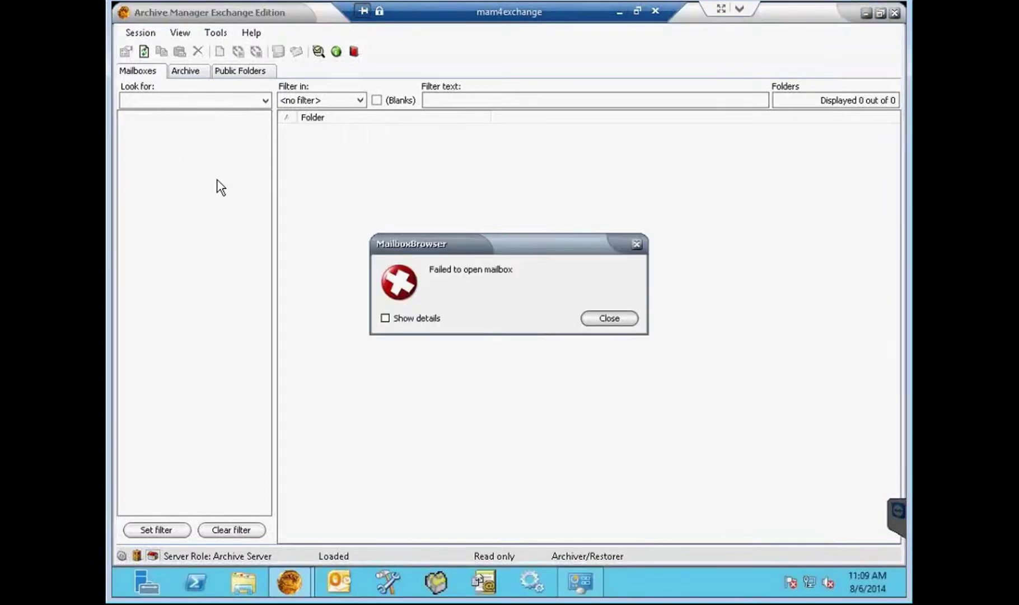
Examine the detailed error text for the Test User 2 mailbox, and open the Test User 1 mailbox to examine its error details too
click(409, 319)
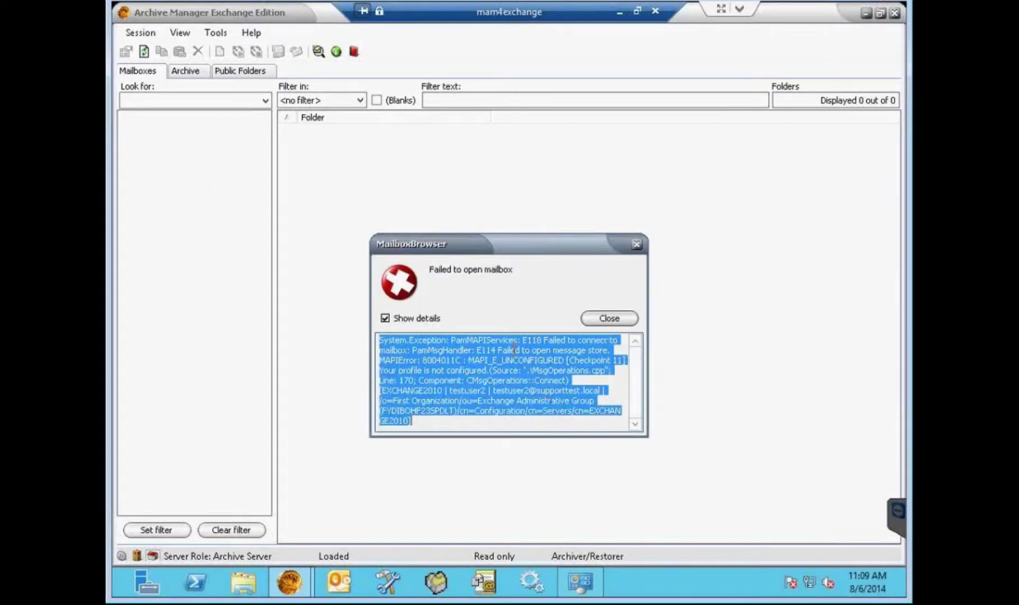
click(609, 318)
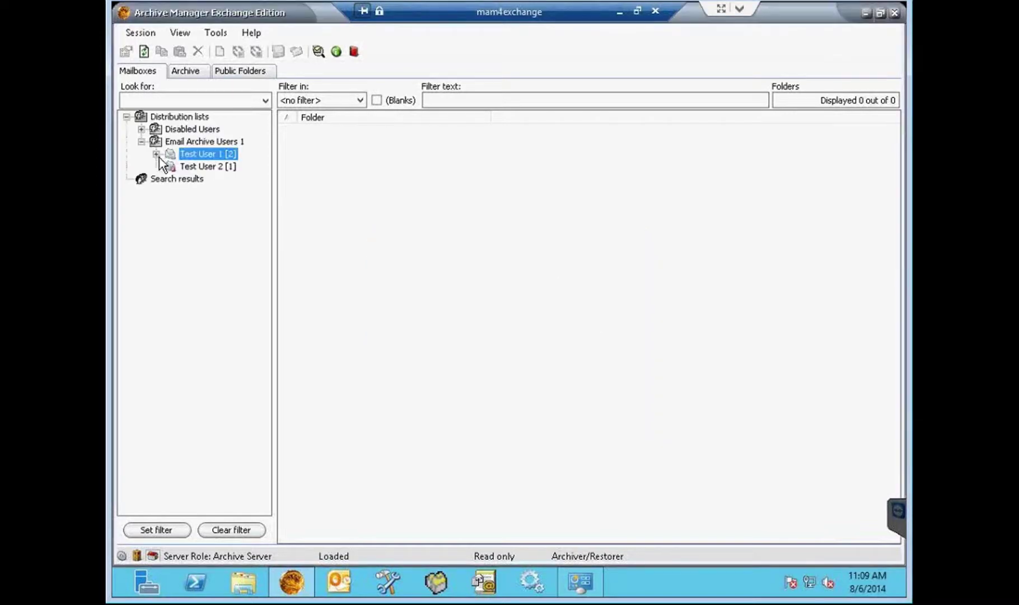
click(162, 165)
click(420, 318)
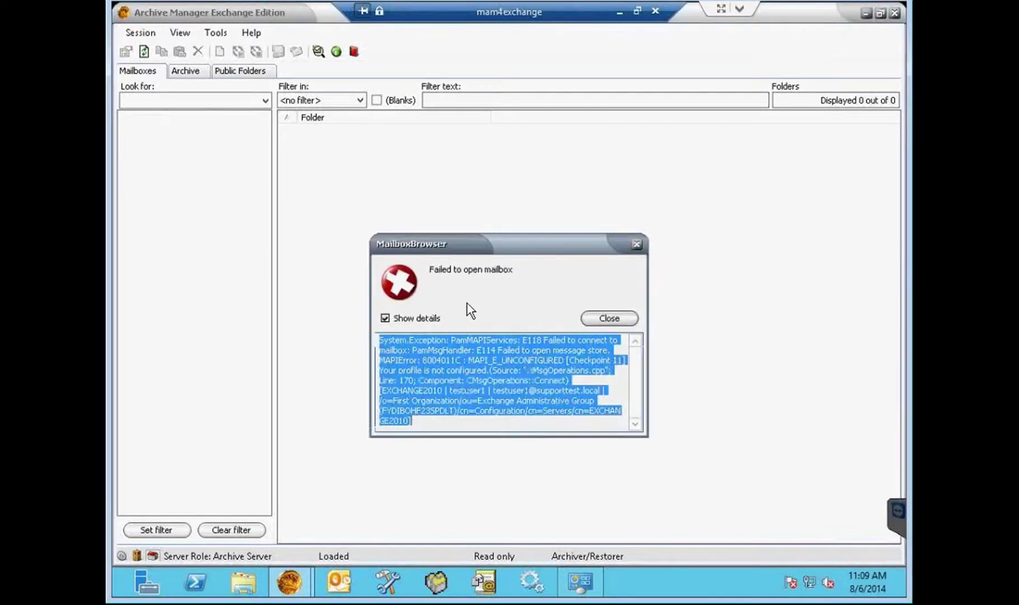
click(596, 323)
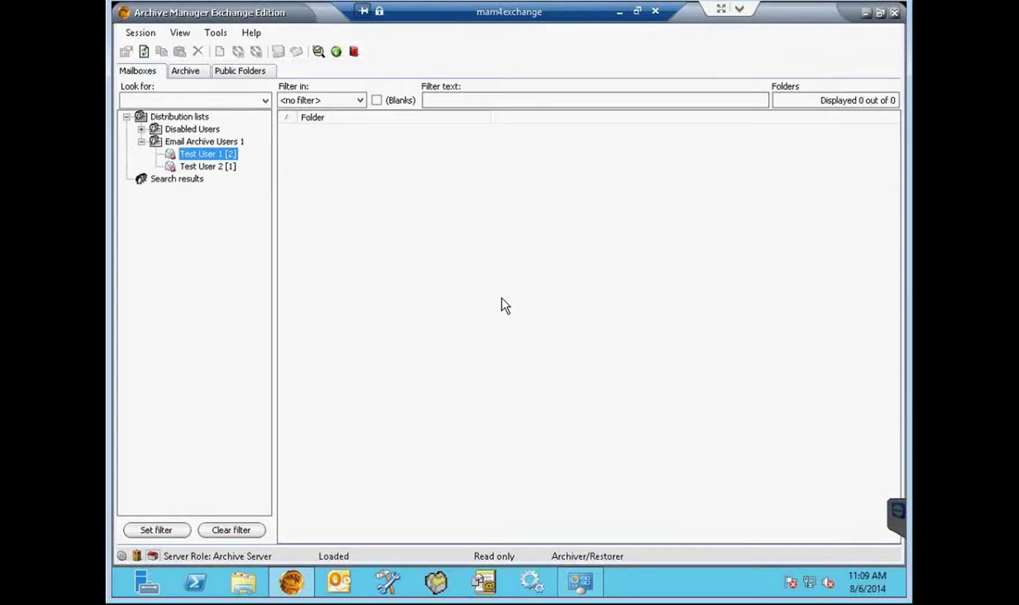
Switch to the Windows Services console and stop the MAMMAPIServices service
click(530, 579)
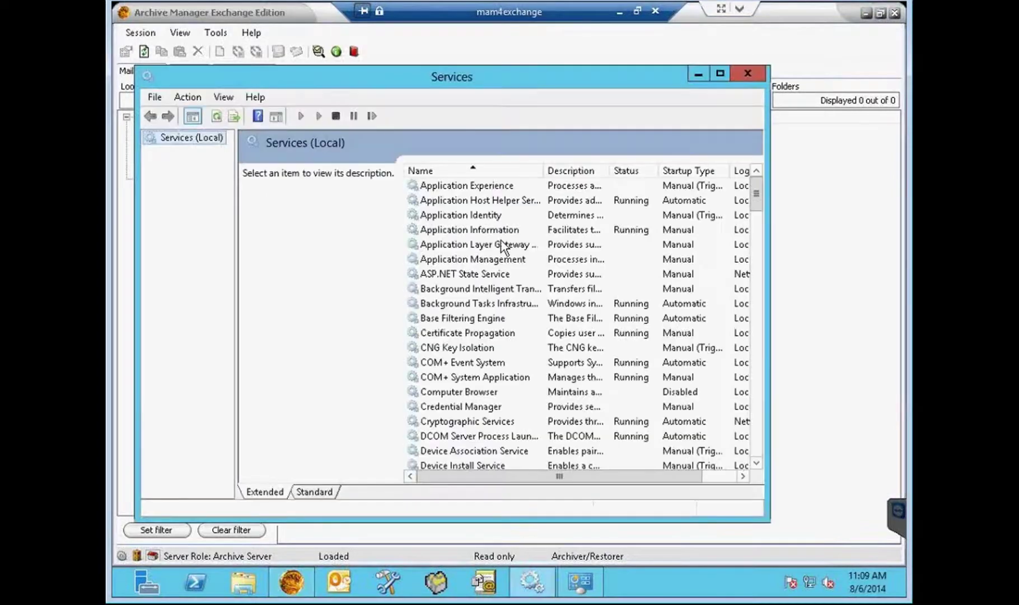
click(485, 388)
scroll(480, 358, down, 4)
scroll(480, 356, down, 10)
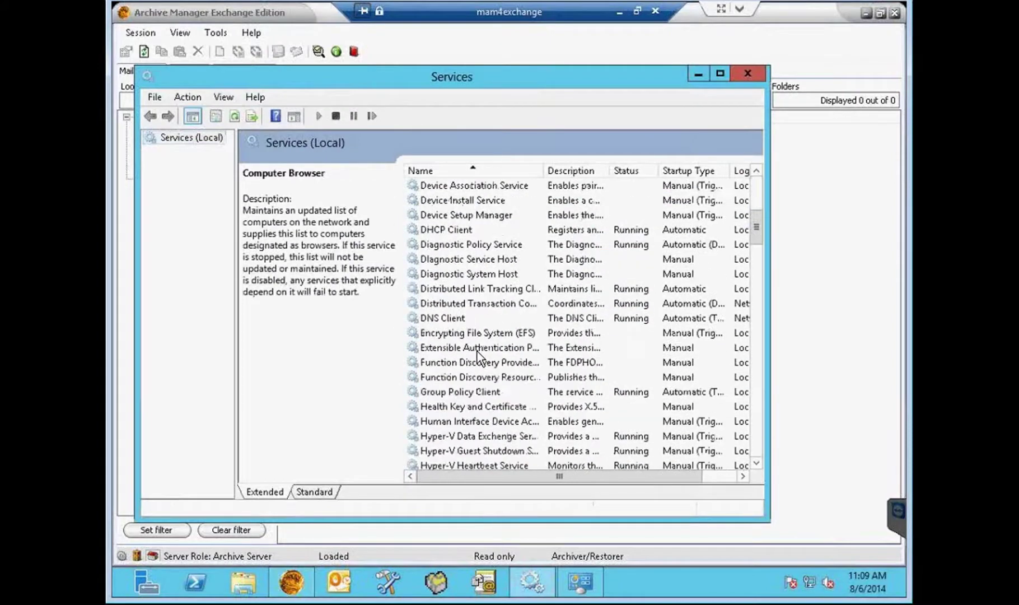
scroll(475, 354, down, 1)
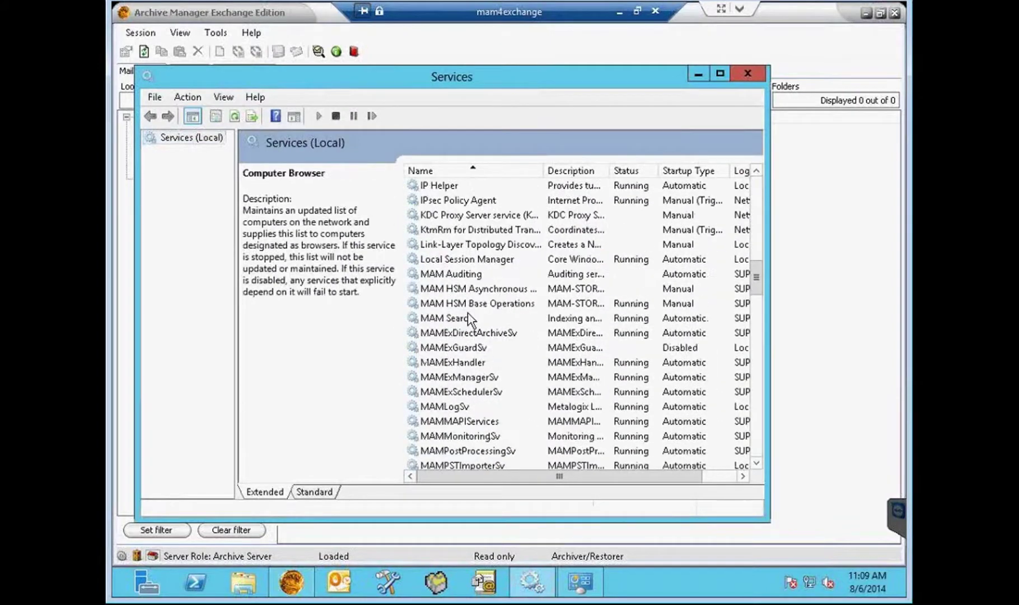
click(477, 421)
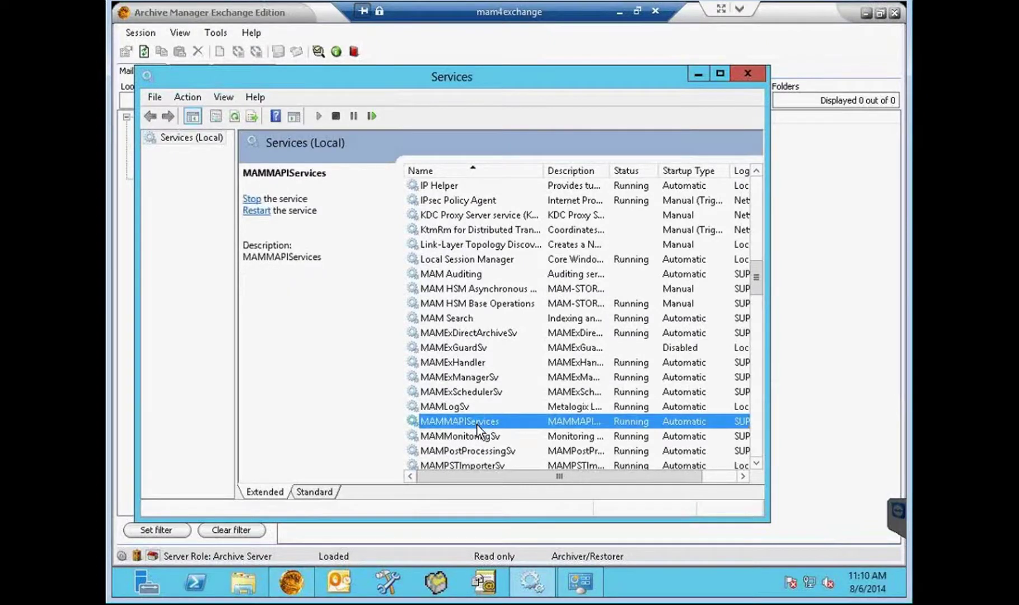
right_click(506, 424)
click(518, 278)
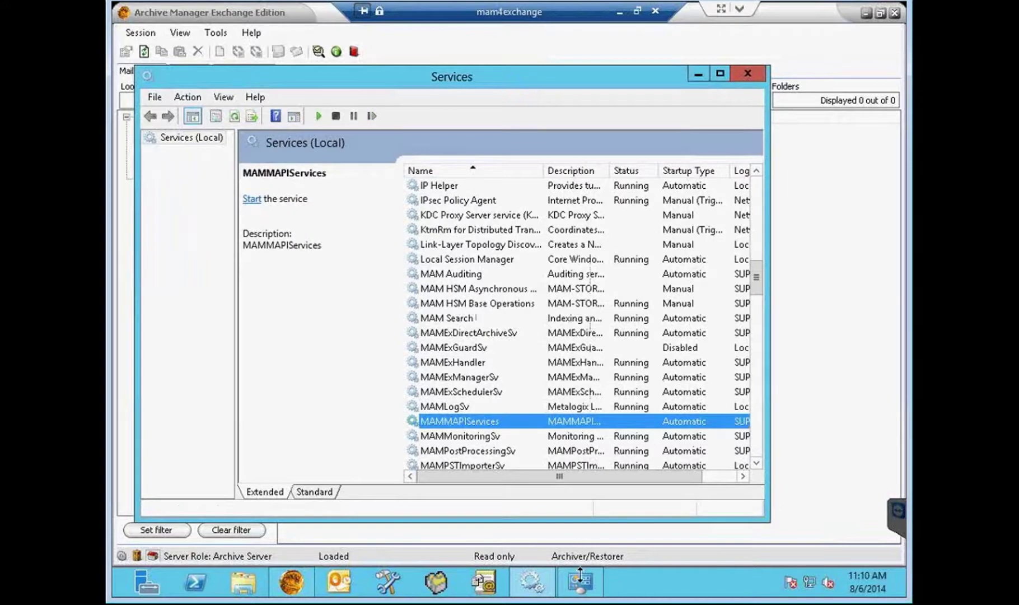
Remove the eprof_mapi_exchange2010 and prof_EXCHANGE2010 mail profiles through Mail (32-bit) in Control Panel, and close the profile dialog
click(579, 582)
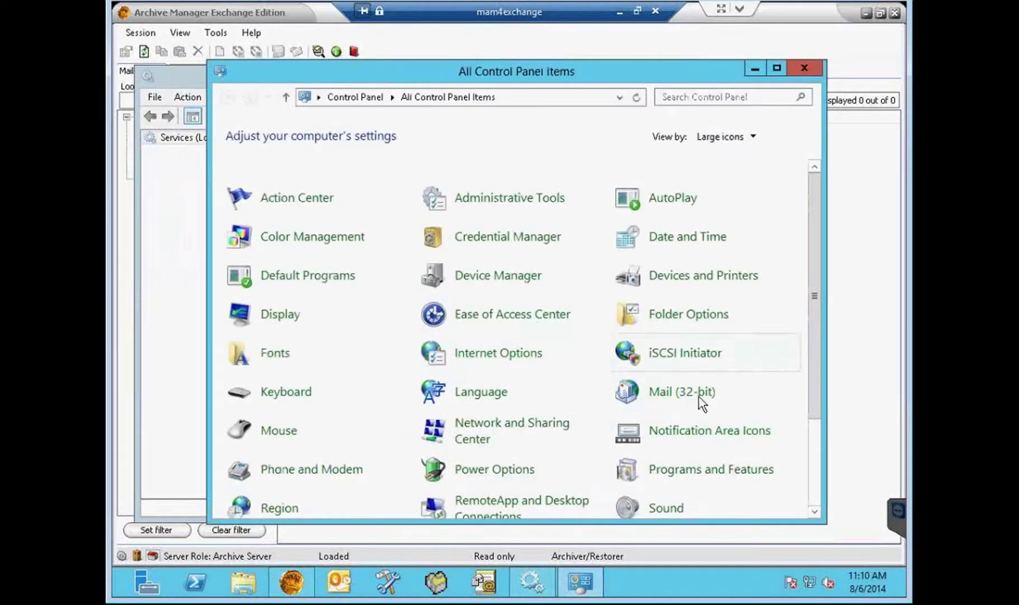
click(664, 398)
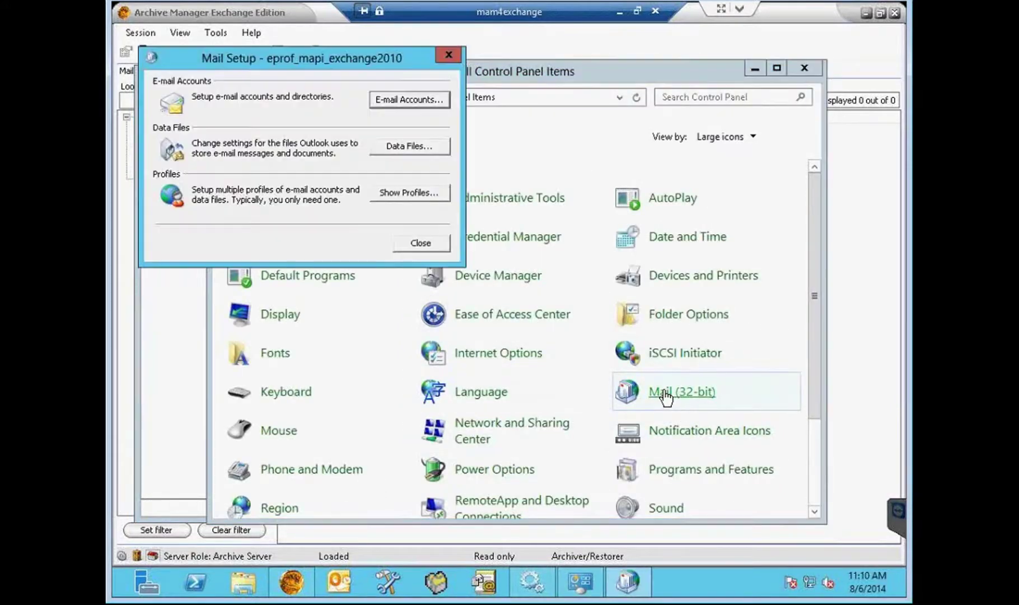
click(410, 196)
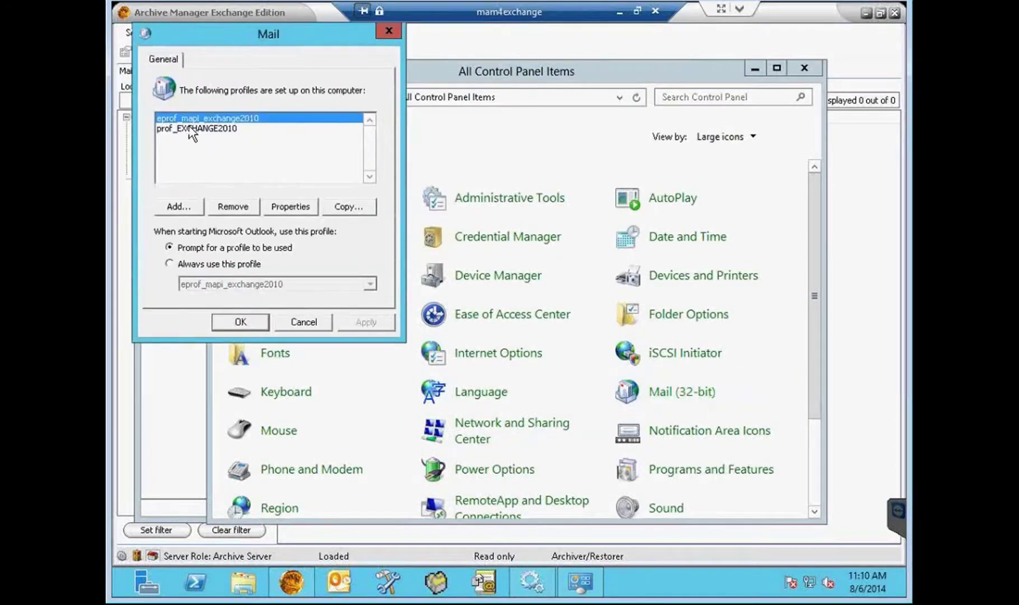
click(237, 206)
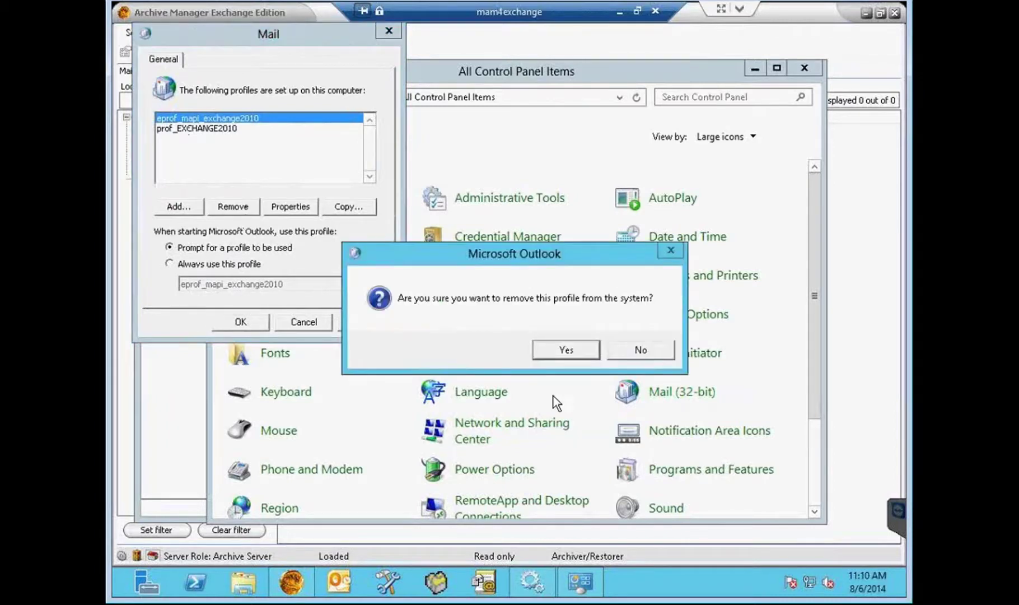
click(567, 350)
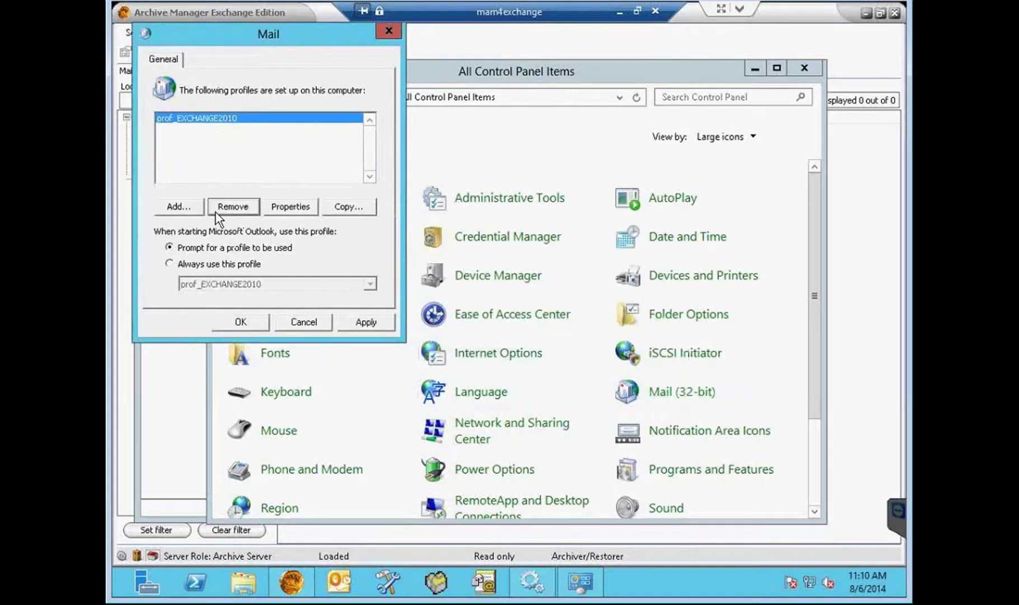
click(231, 207)
click(567, 351)
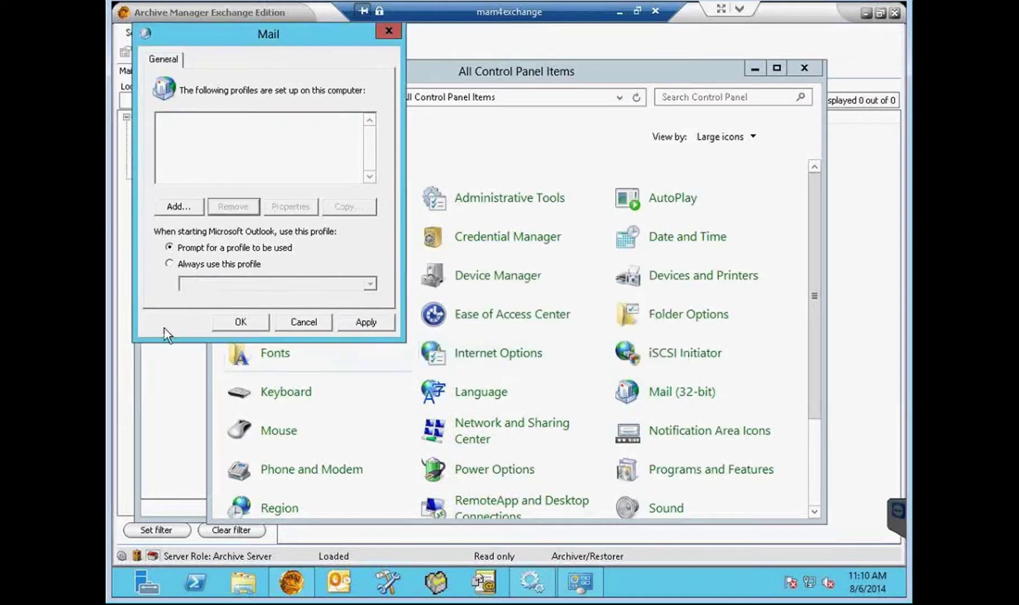
click(303, 323)
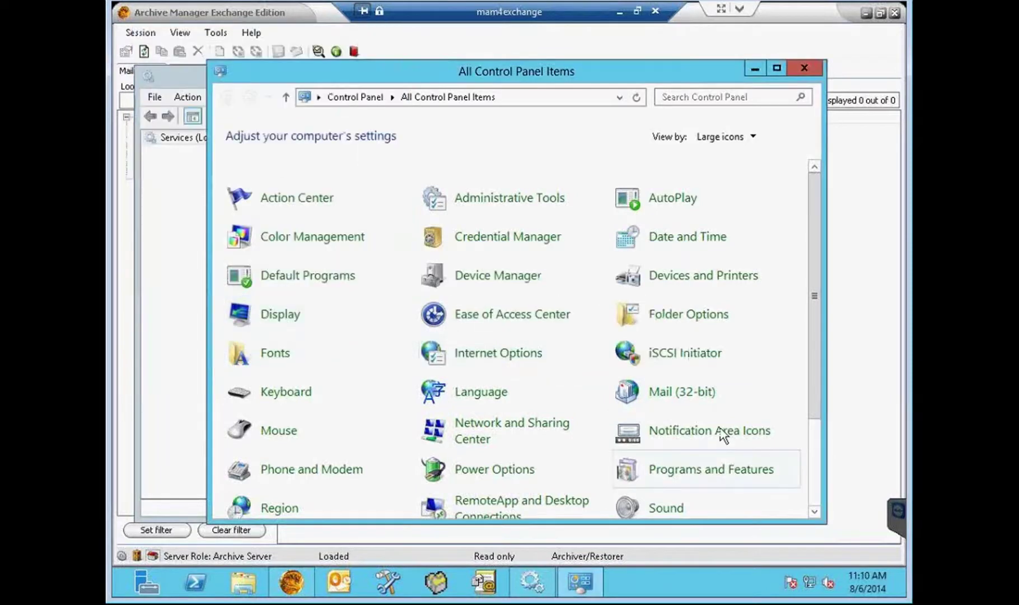
Reopen the Mail (32-bit) setup to check the list of profiles, and return to Archive Manager
click(686, 395)
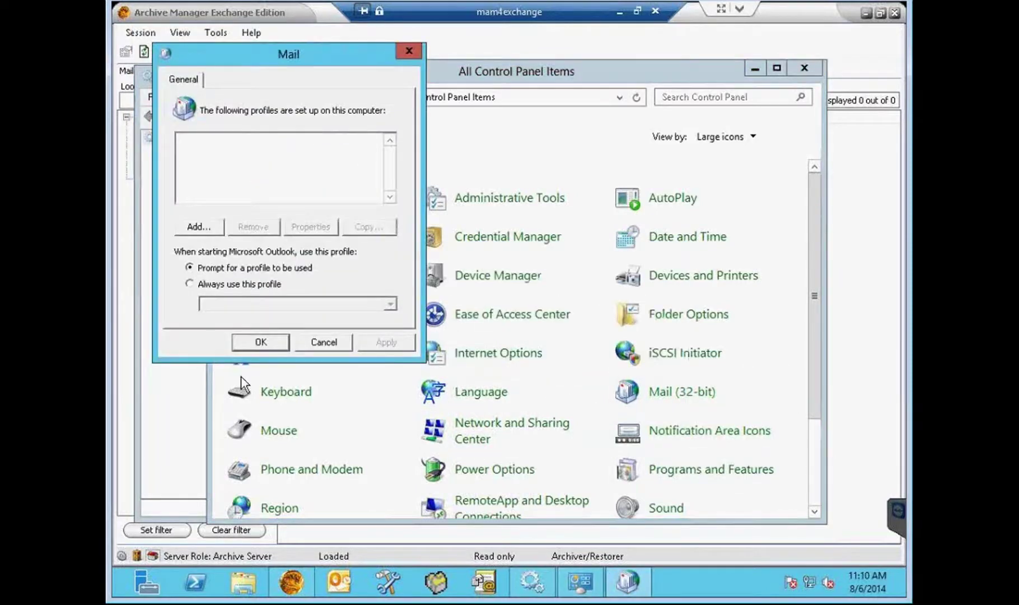
click(261, 342)
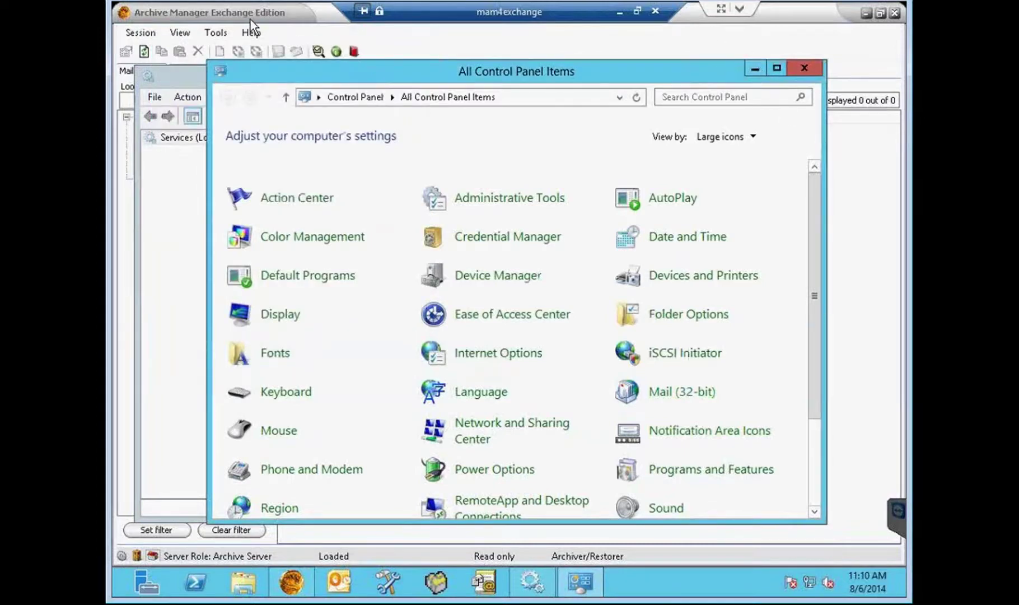
click(178, 13)
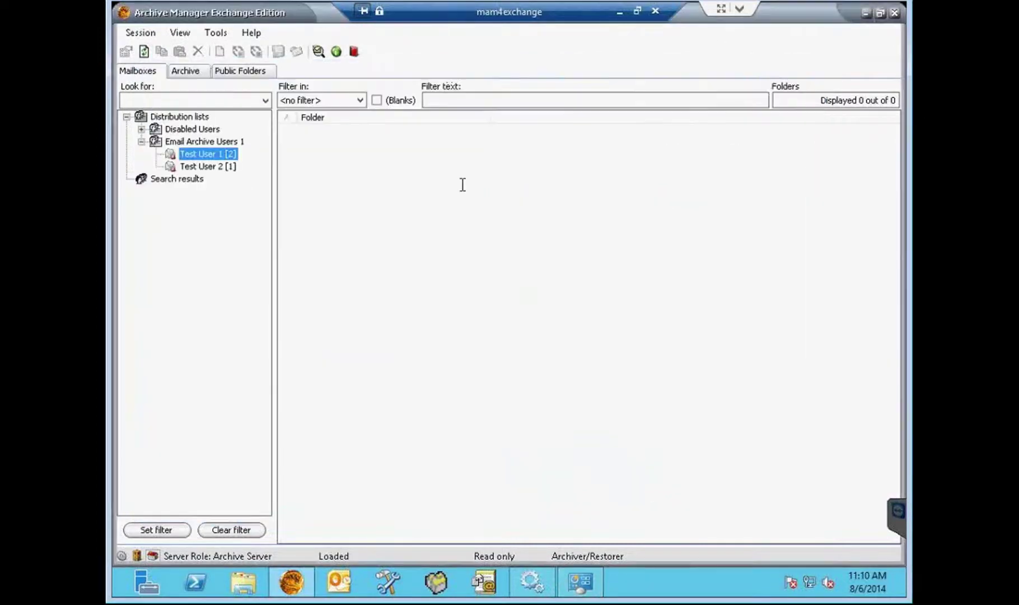
Start the MAMMAPIServices service again in the Services console
click(532, 583)
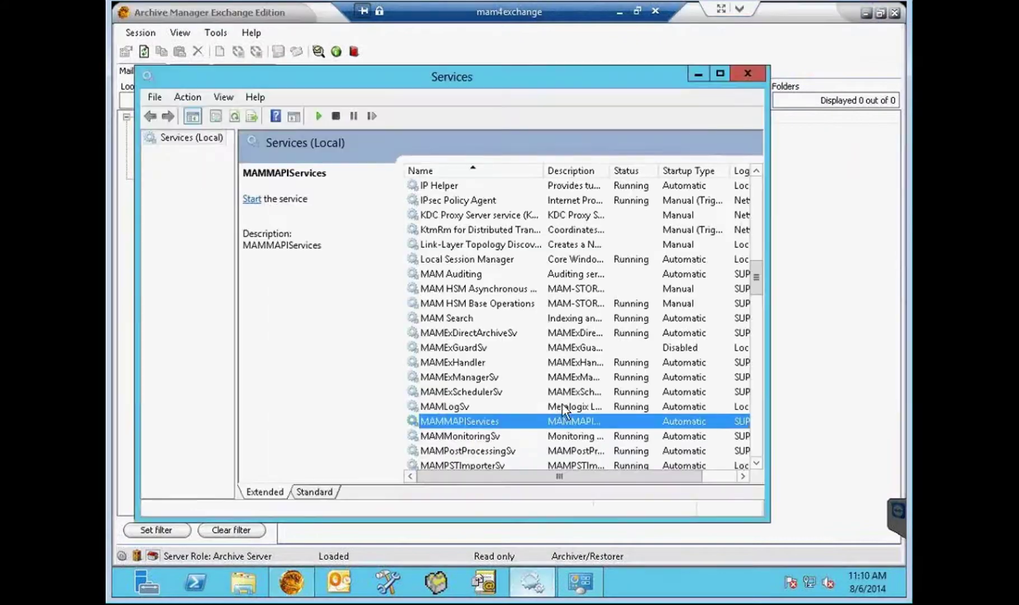
right_click(470, 420)
click(530, 264)
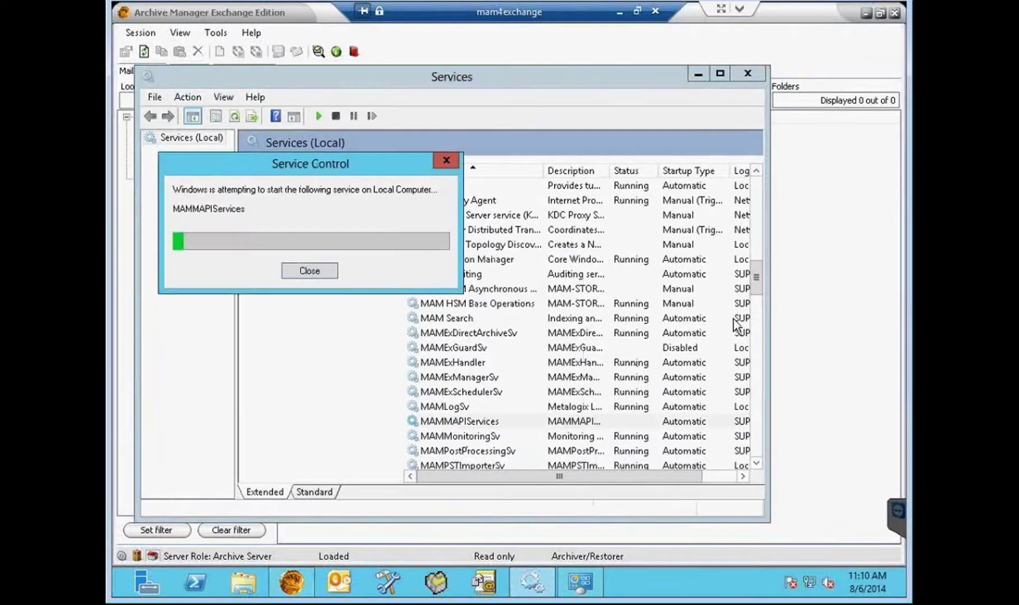
Return to Archive Manager, load the Test User 2 mailbox, refresh the tree and view the mailbox's Inbox
click(788, 20)
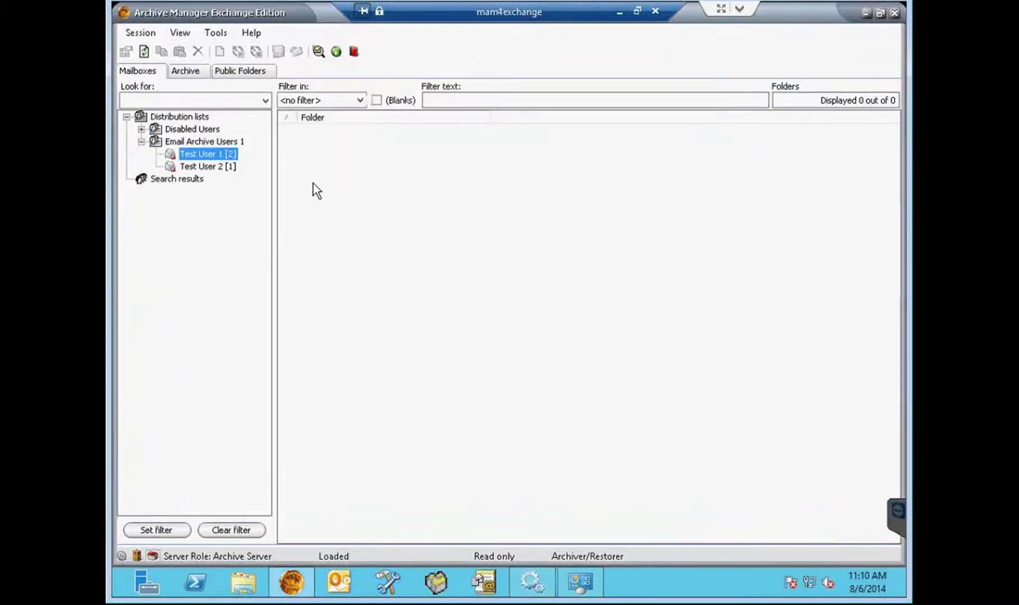
click(200, 167)
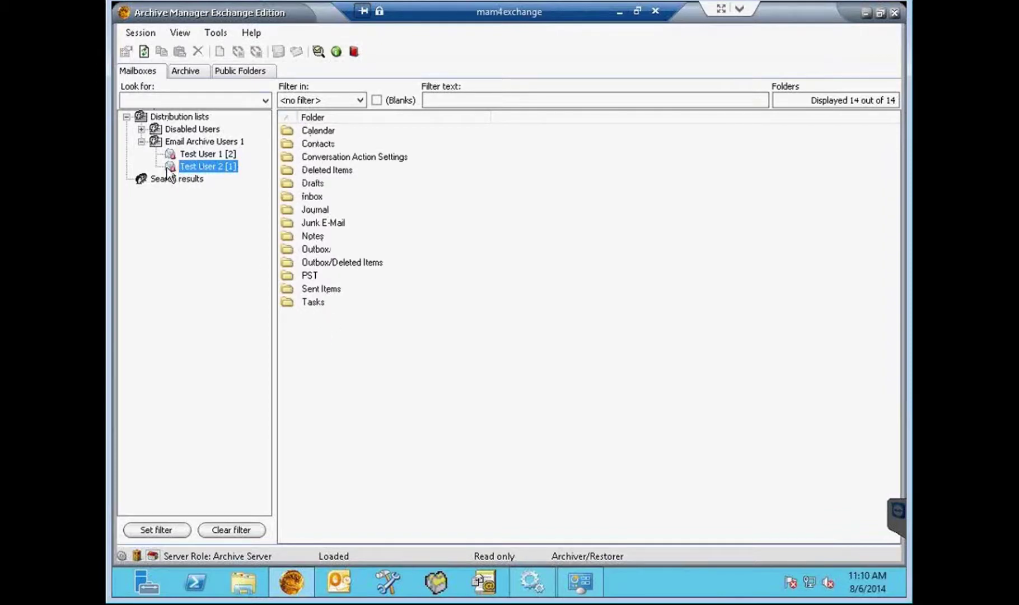
click(144, 51)
click(200, 242)
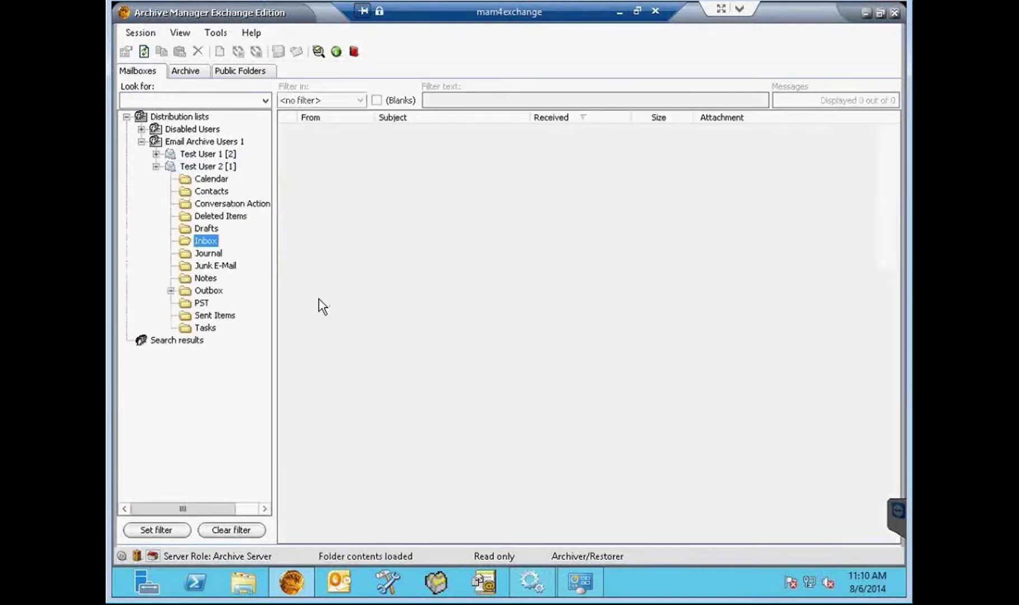
Try to open the Test User 1 mailbox and examine the detailed error text
click(185, 166)
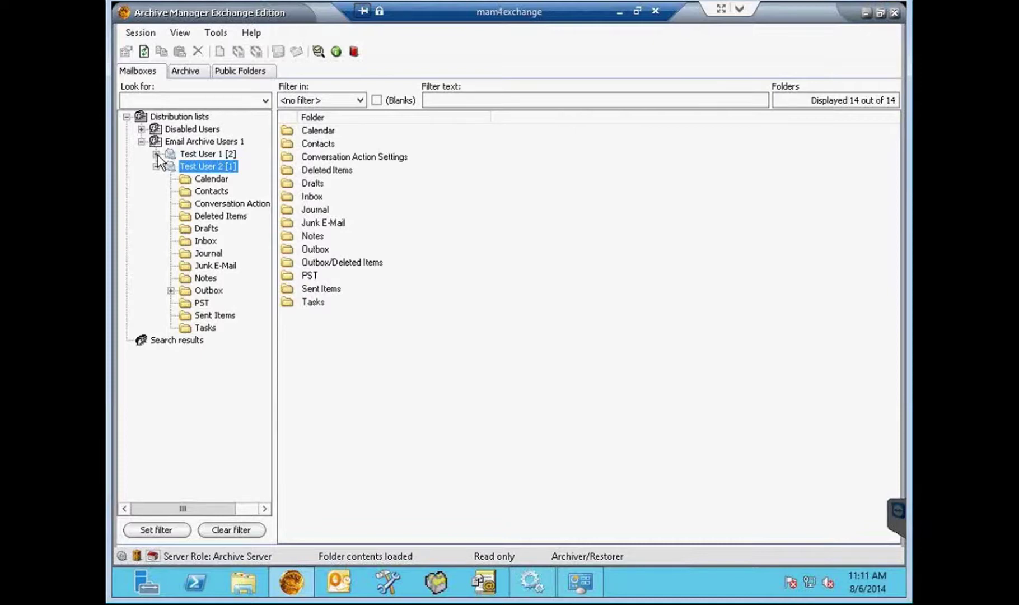
click(194, 191)
click(415, 319)
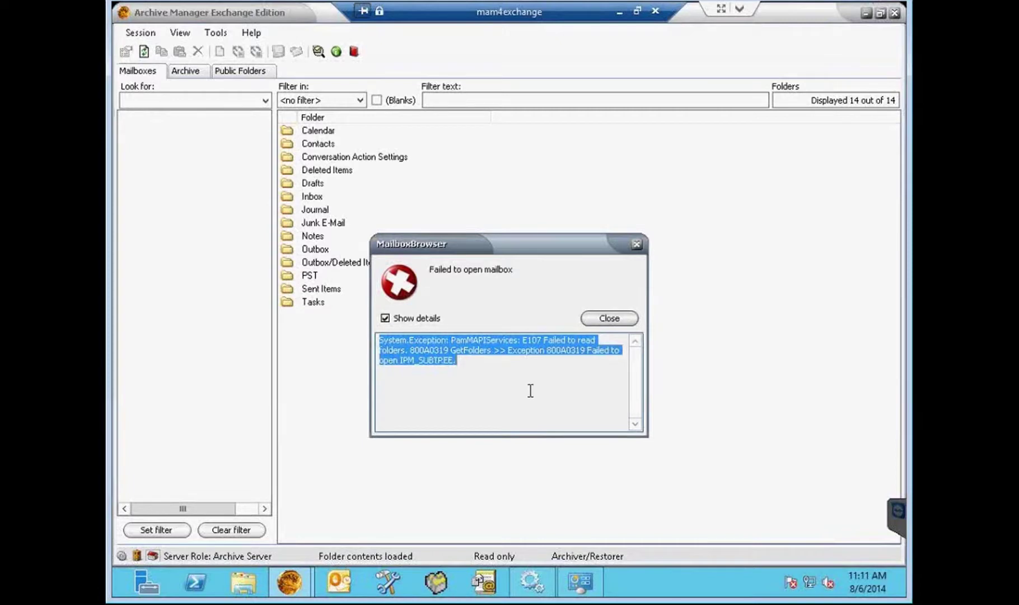
click(530, 391)
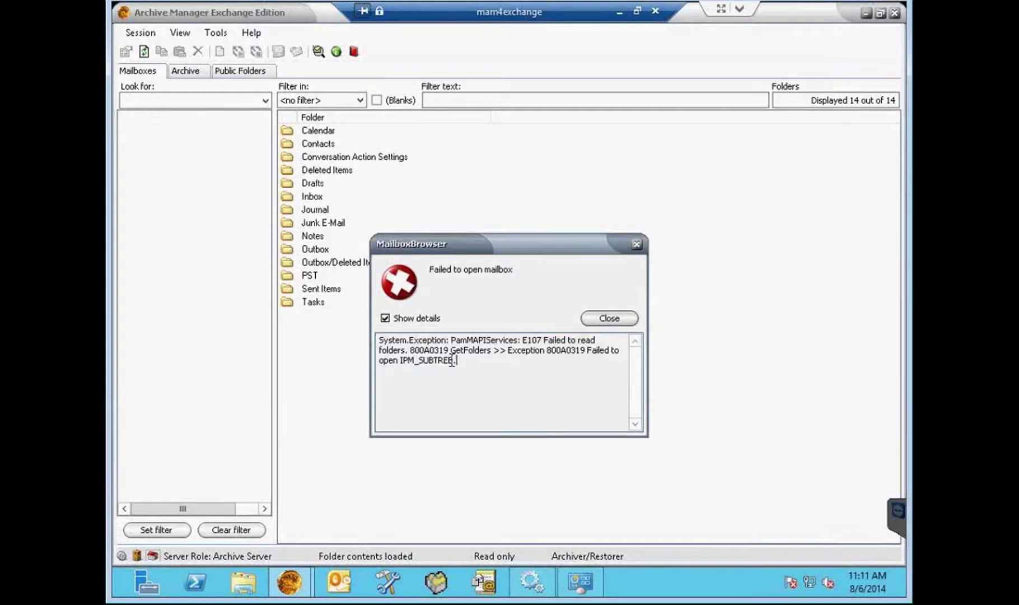
click(597, 319)
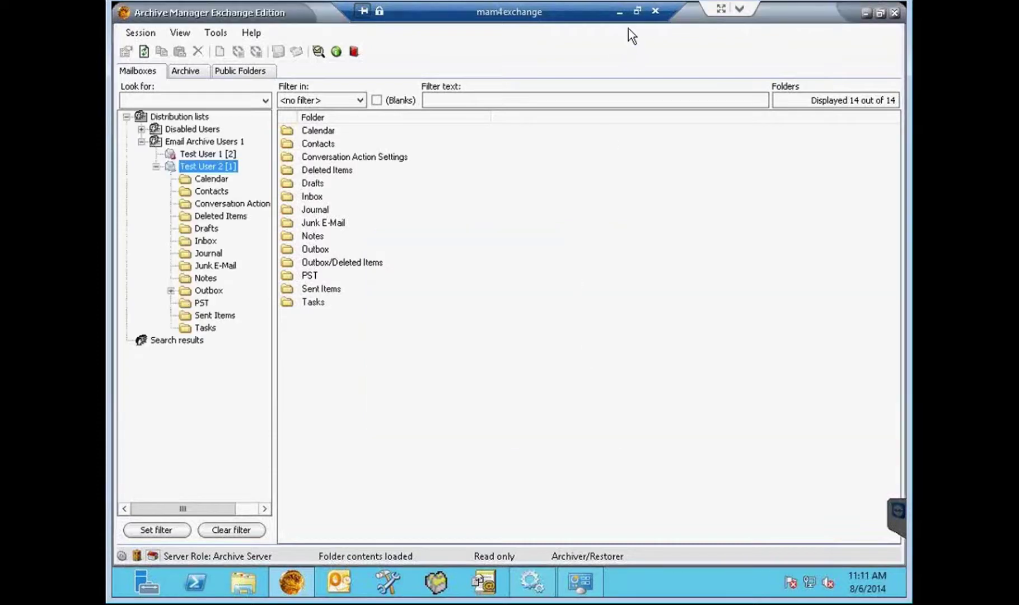
Switch to the Exchange2010 session and run Notepad's Get-MailboxDatabase | Add-Adpermission cmdlet in Exchange Management Shell, granting mamadmin send-as, receive-as and ms-exch-store-admin rights
click(619, 12)
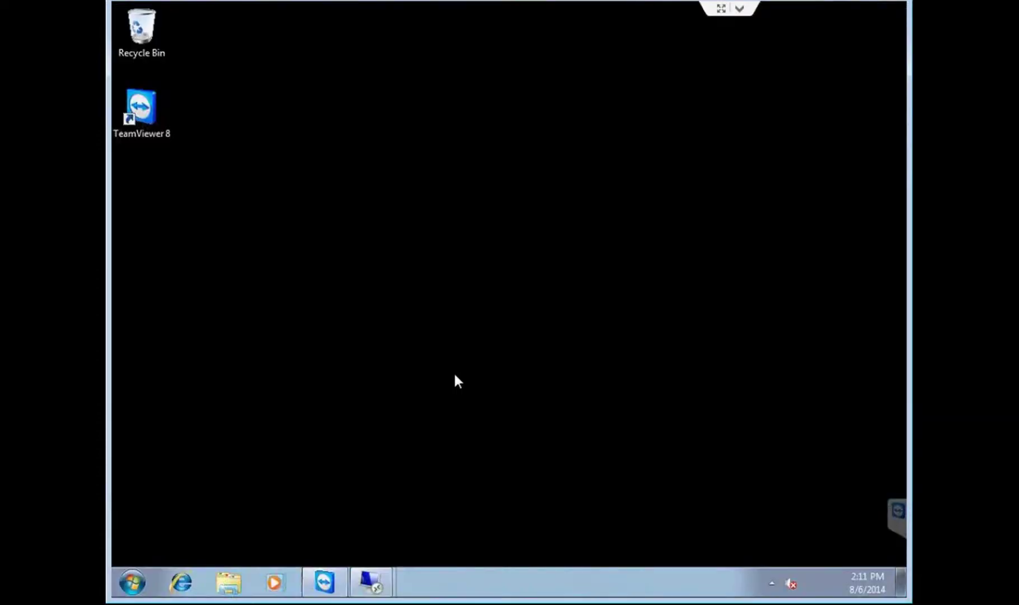
click(370, 585)
click(297, 552)
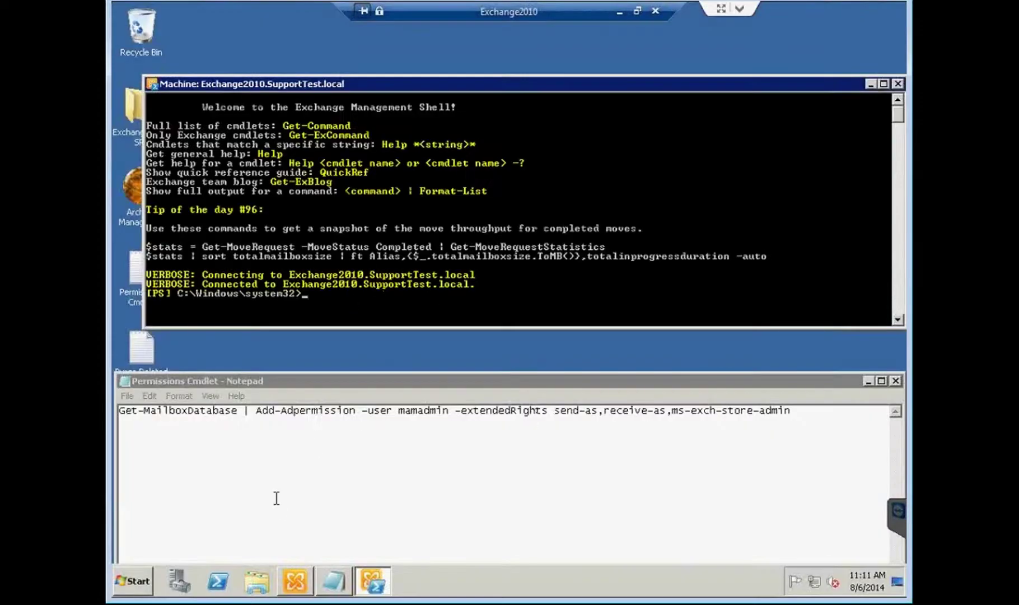
click(274, 497)
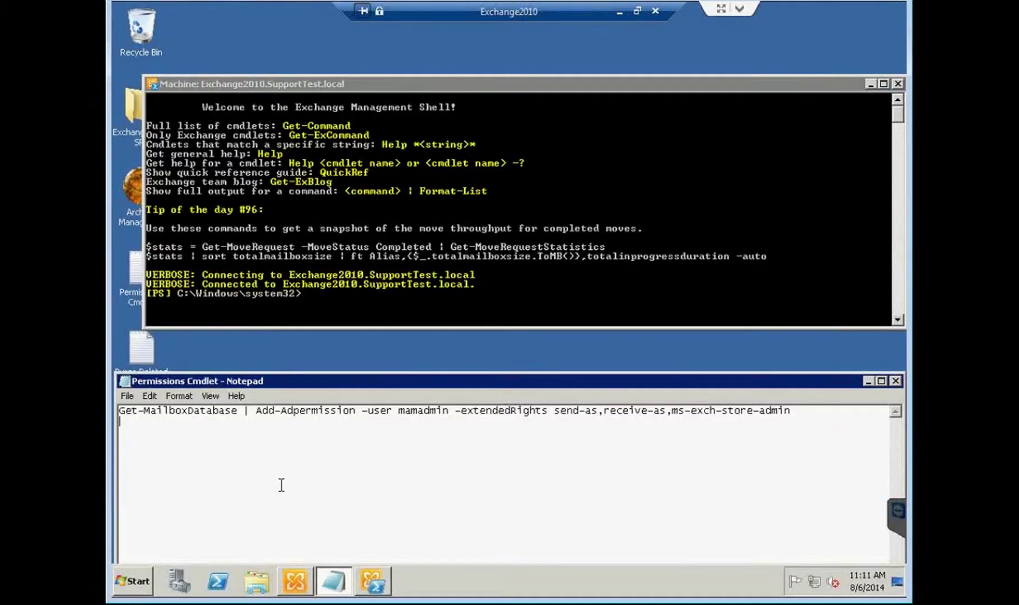
key(ctrl+a)
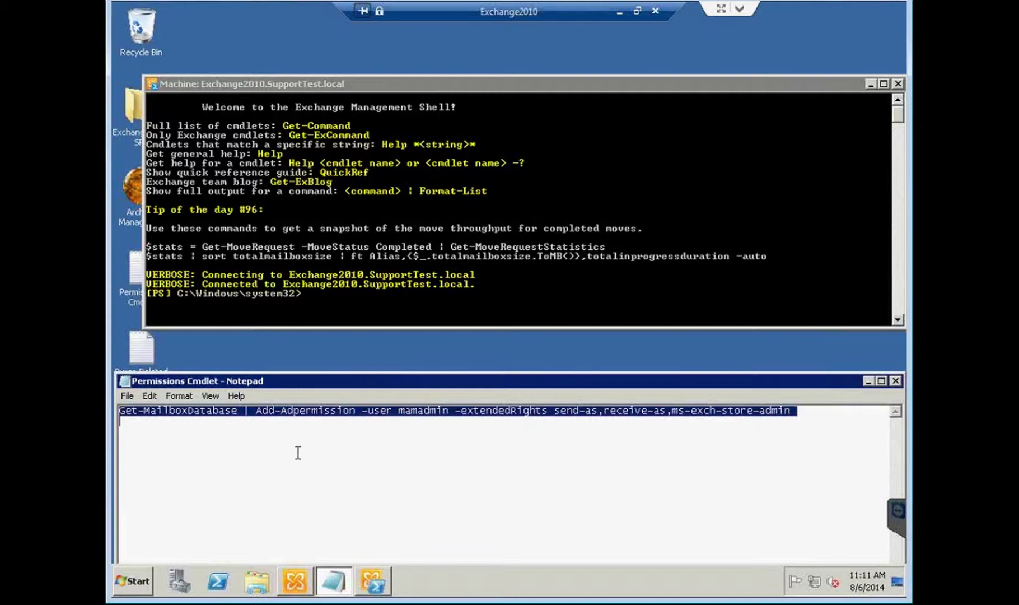
right_click(302, 413)
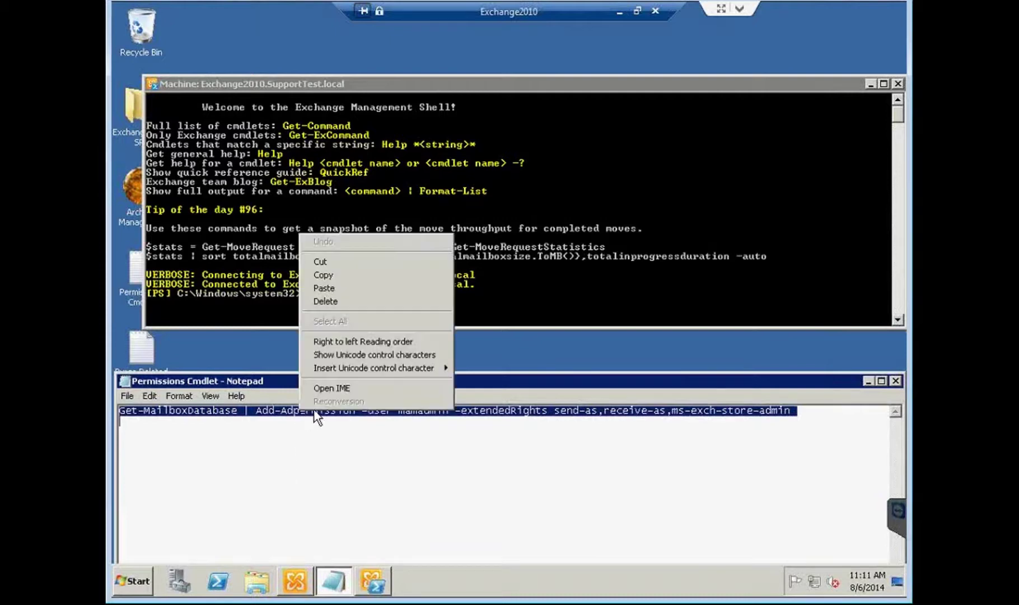
click(364, 274)
right_click(363, 302)
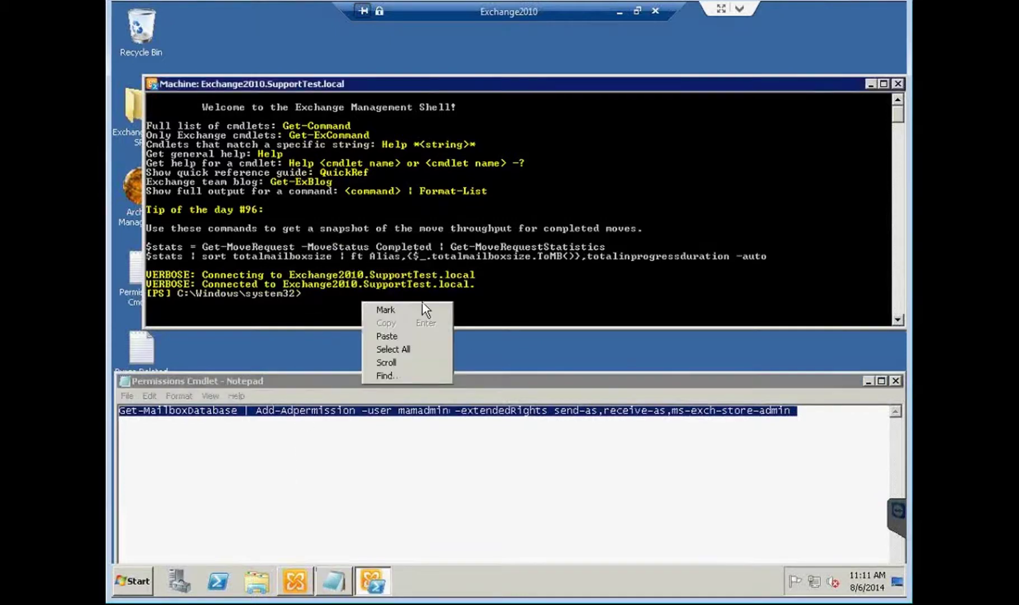
click(395, 336)
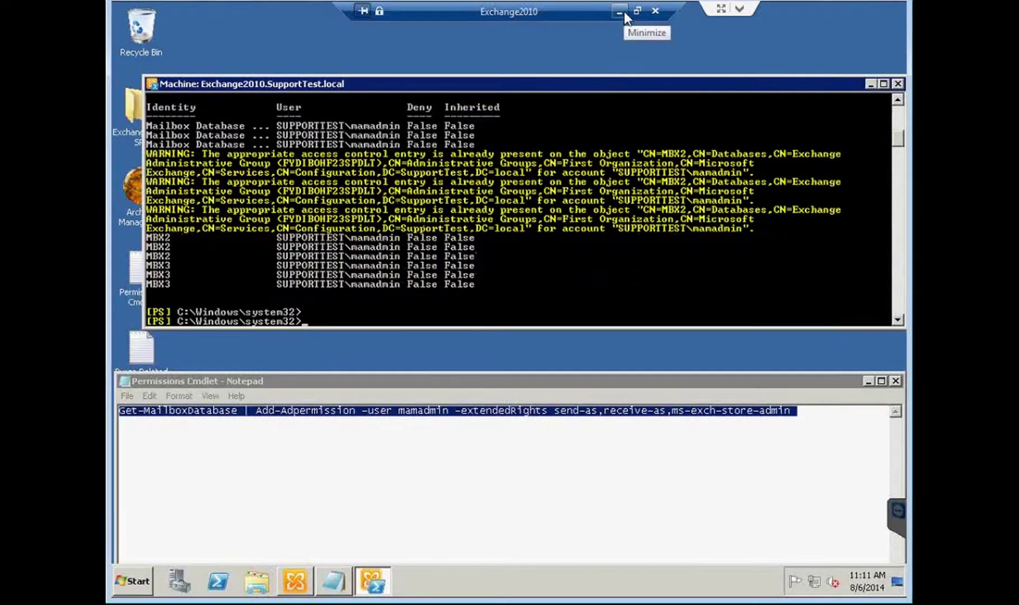
Return to the mam4exchange remote session and load the Test User 1 mailbox in Archive Manager
click(623, 13)
click(359, 582)
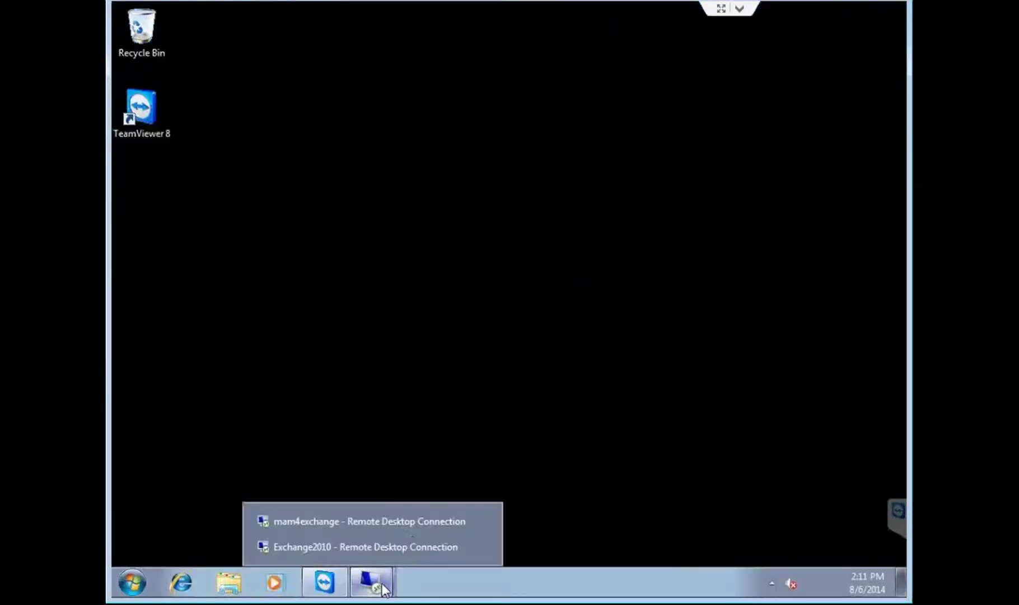
click(360, 522)
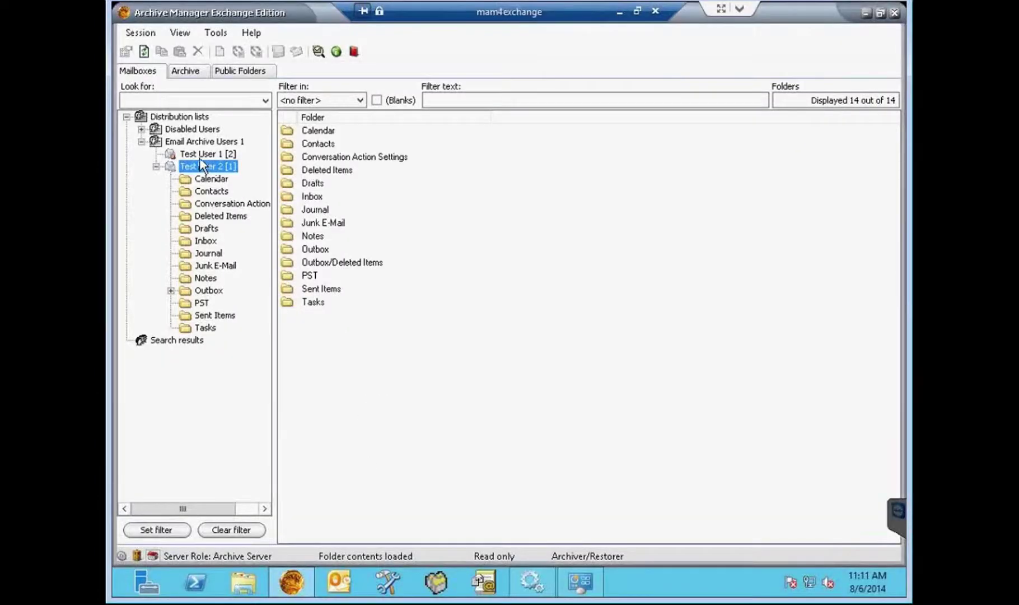
click(202, 154)
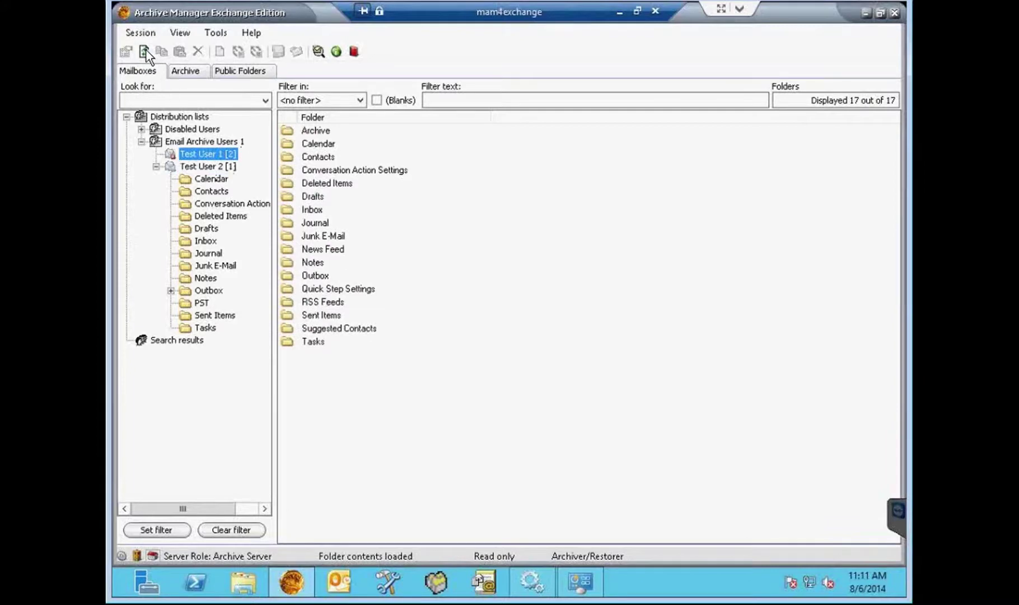
Collapse Test User 2, expand Test User 1's folders, view the Inbox messages and return to the Test User 1 folder list
click(156, 167)
click(157, 154)
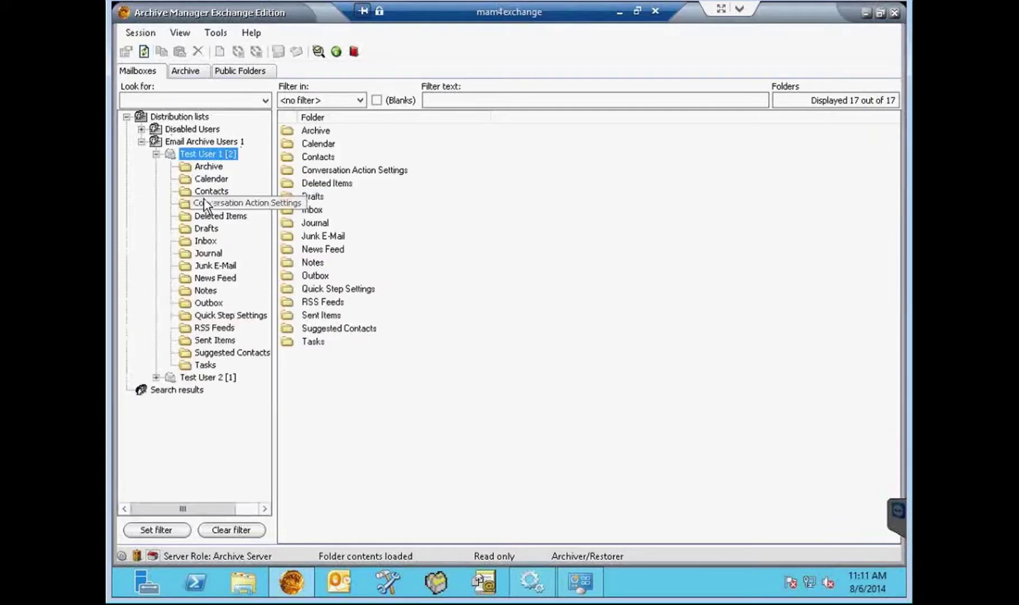
click(198, 241)
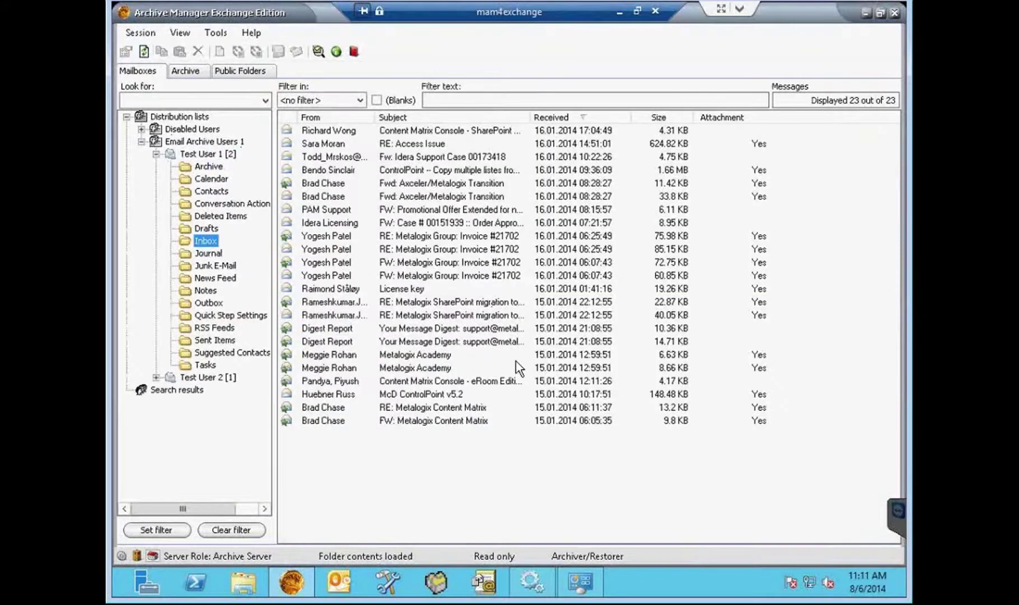
key(Left)
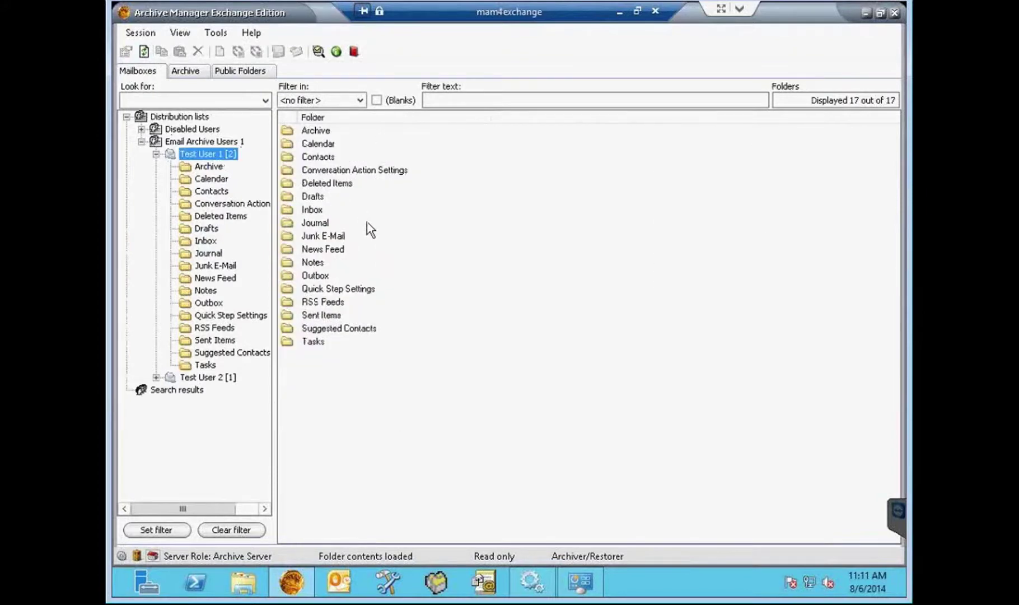
Open the mail profile list from Control Panel's Mail (32-bit) settings and create a new profile named prof_mapi_Exchange2010
click(589, 585)
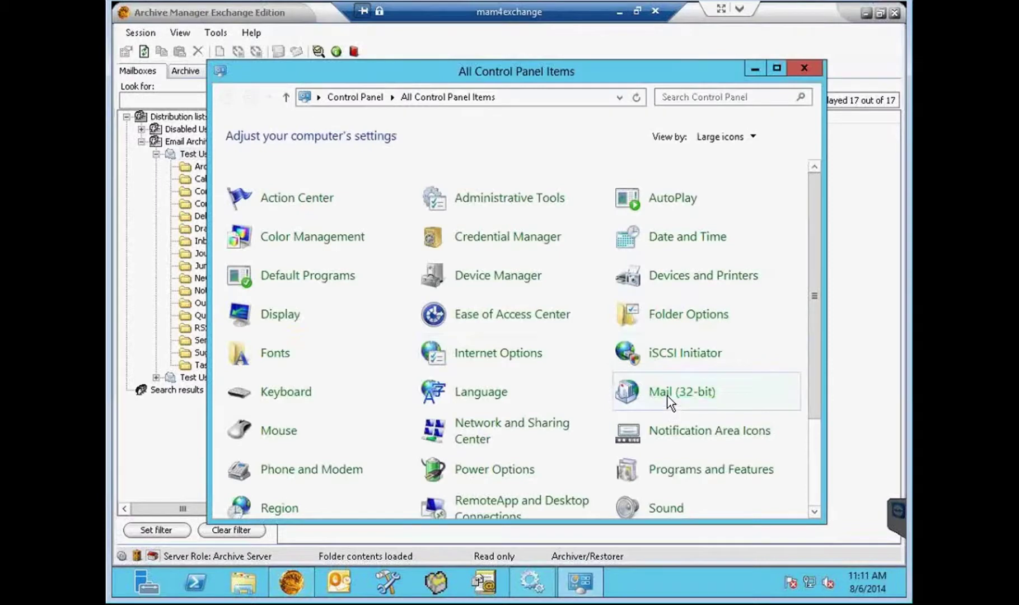
click(661, 392)
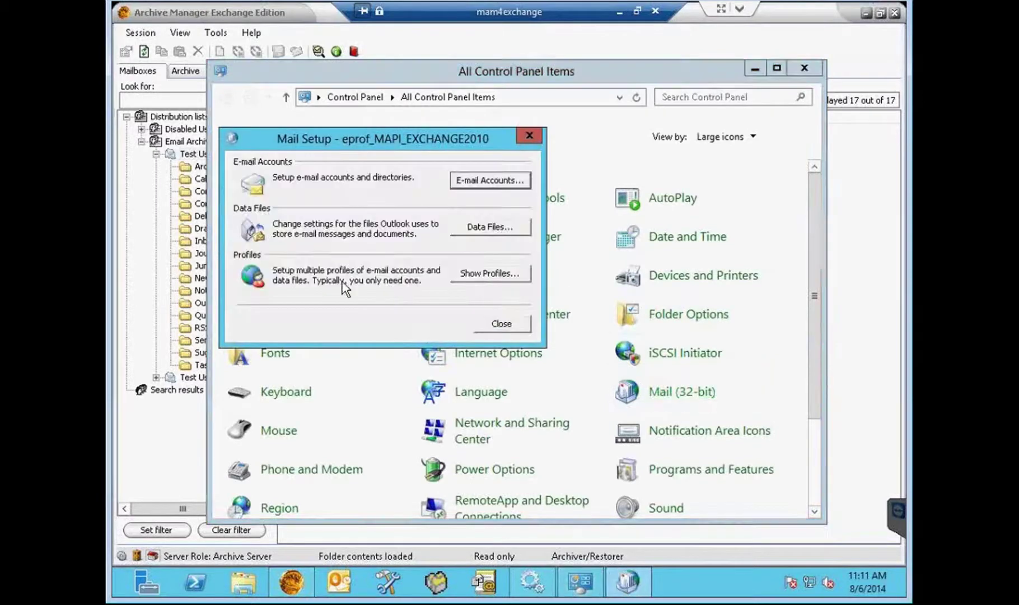
click(479, 272)
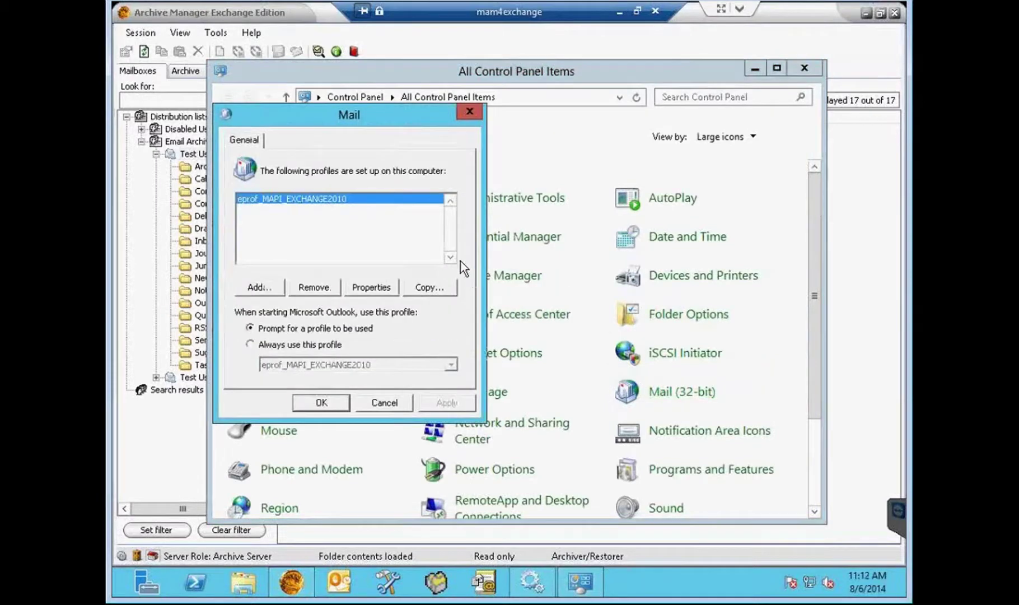
click(258, 290)
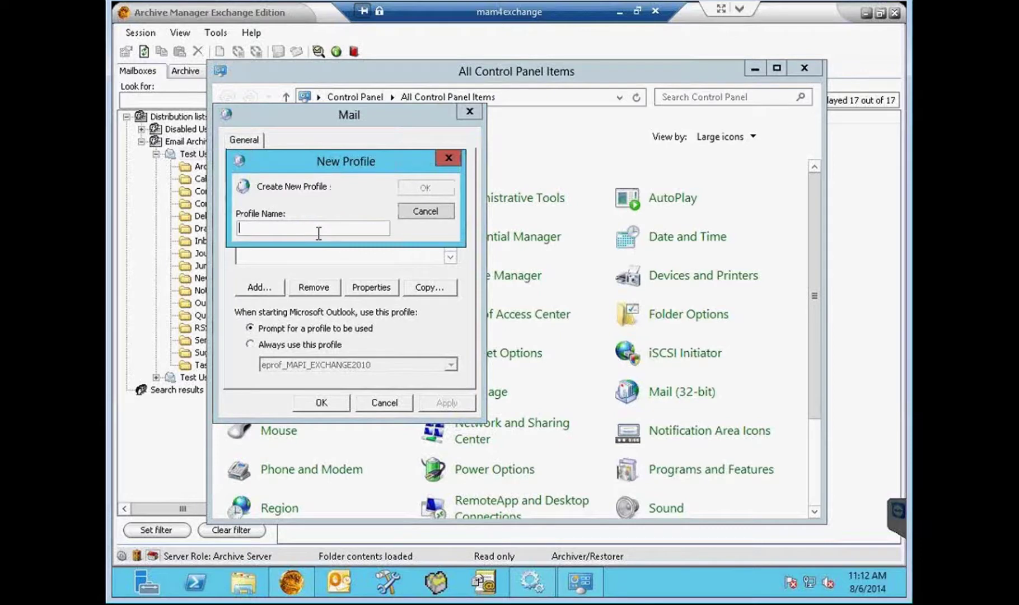
text(prof)
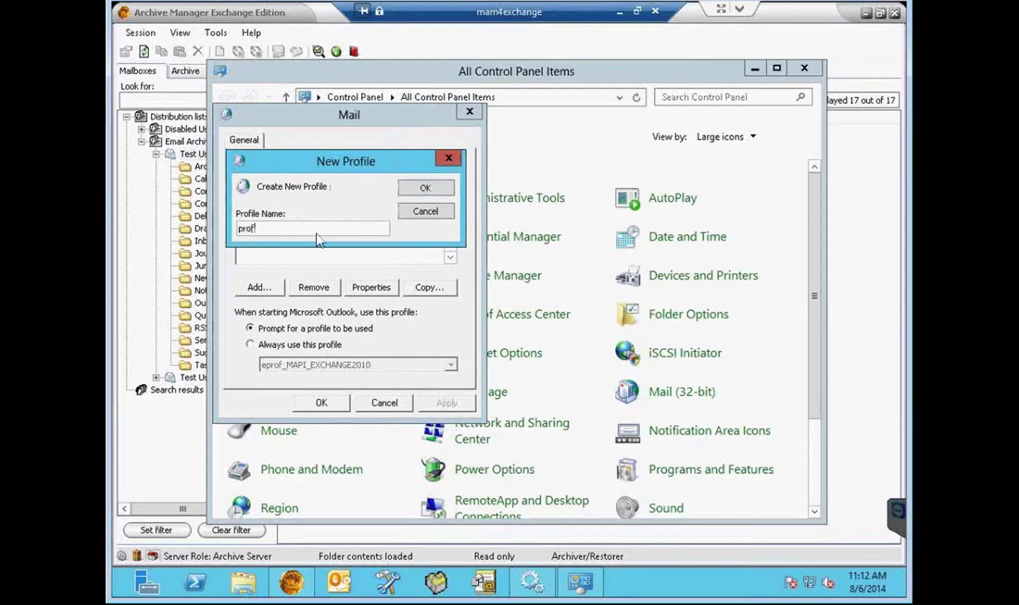
text(_map)
text(i_Exchange2010)
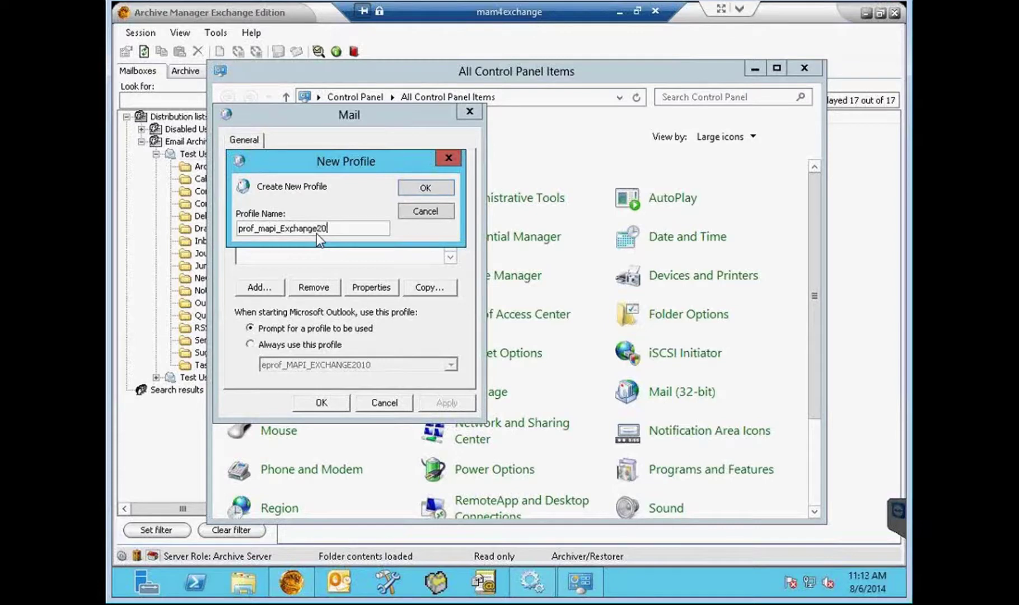
click(425, 189)
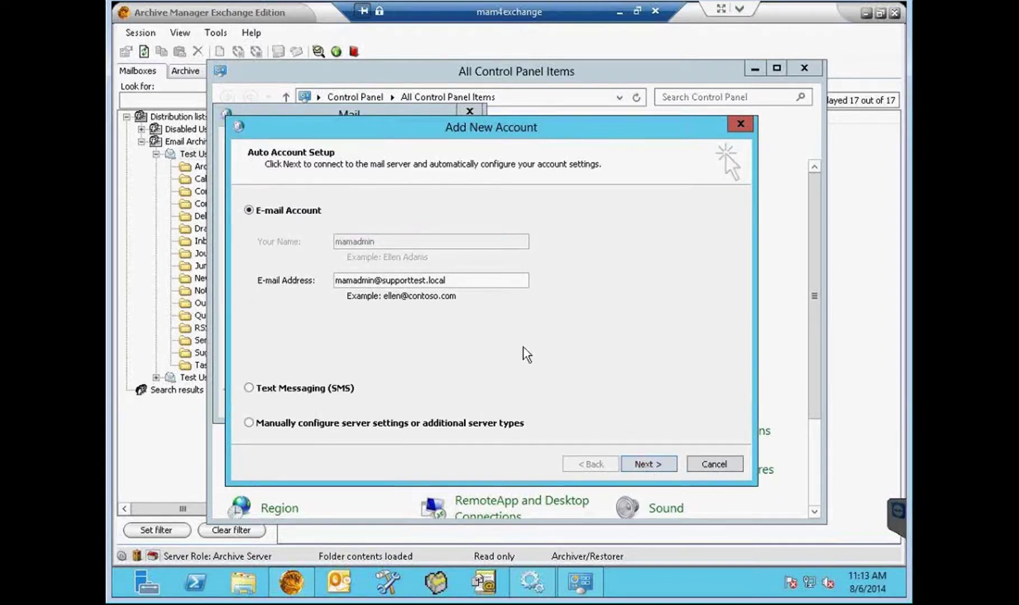
Complete the automatic account setup for the profile with the prefilled mamadmin e-mail account, leaving manual server configuration off
click(645, 459)
click(469, 381)
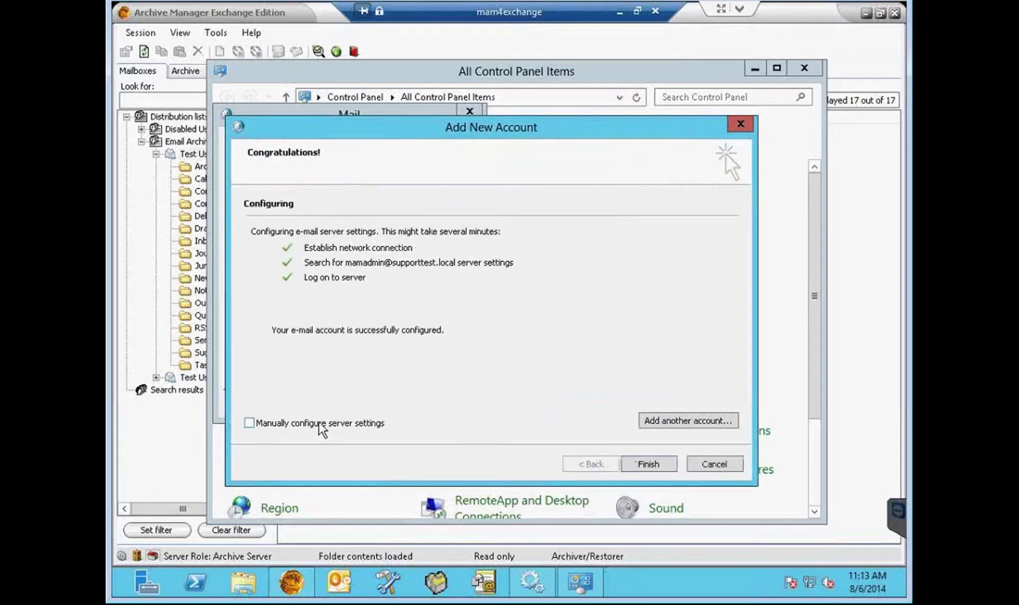
click(322, 428)
click(322, 429)
click(655, 464)
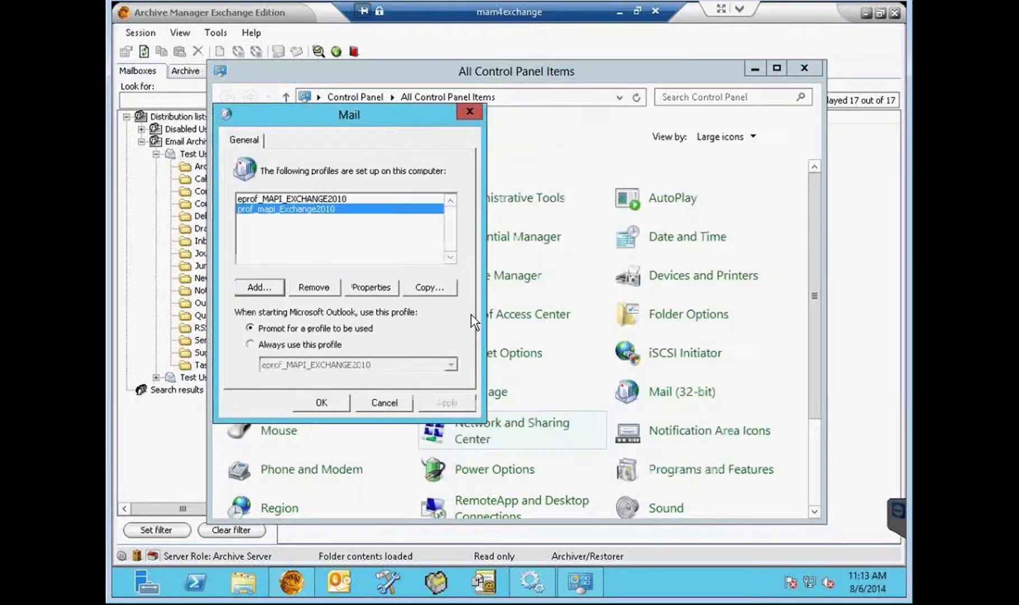